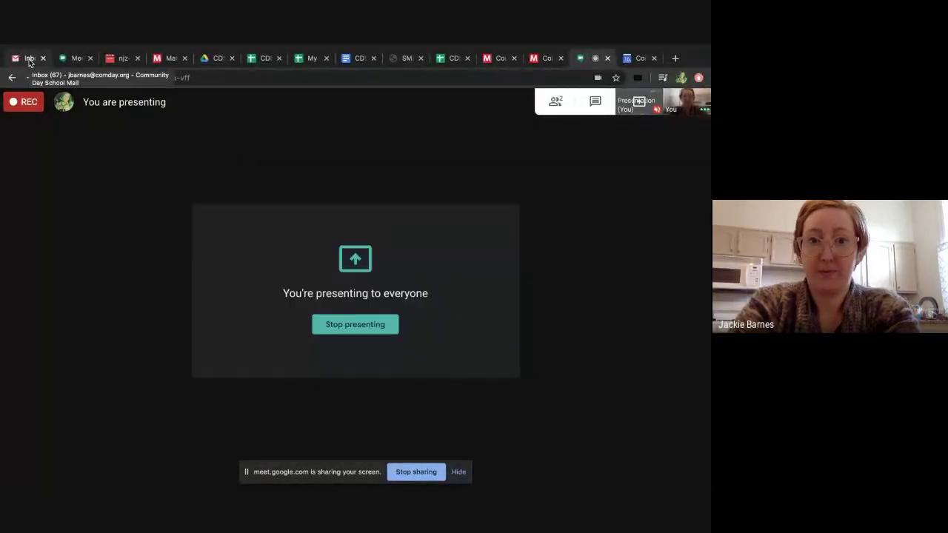
- Switch to the Gmail inbox and open Google Meet from the Google apps
left_click(29, 59)
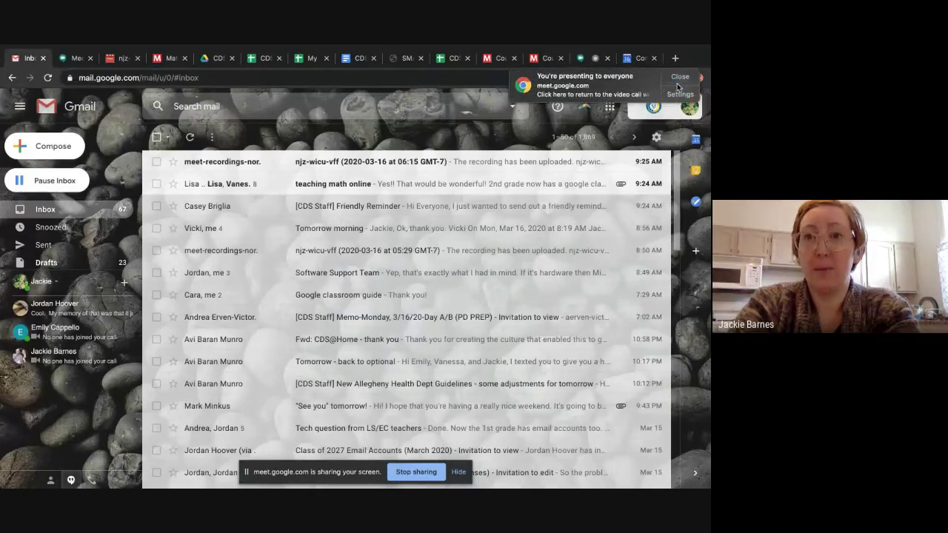
mouse_move(678, 87)
left_click(611, 108)
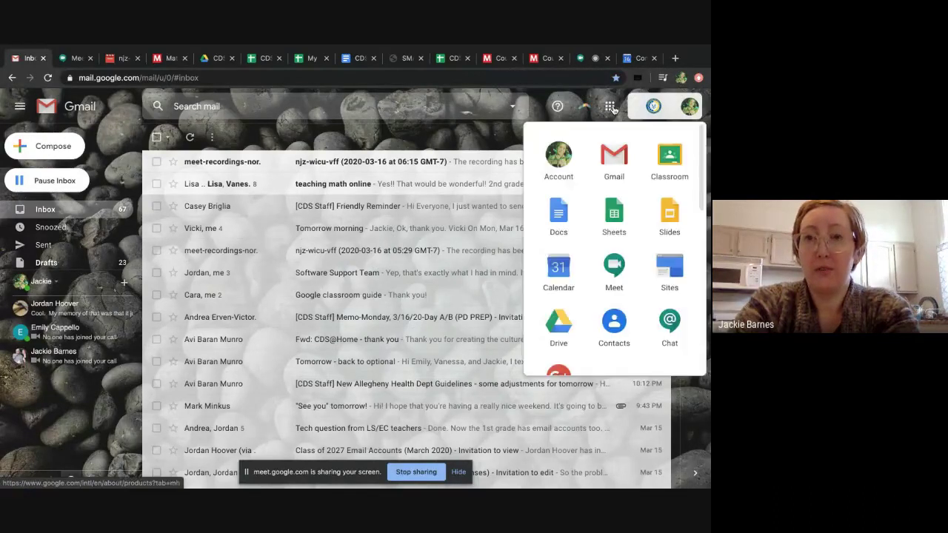
left_click(615, 265)
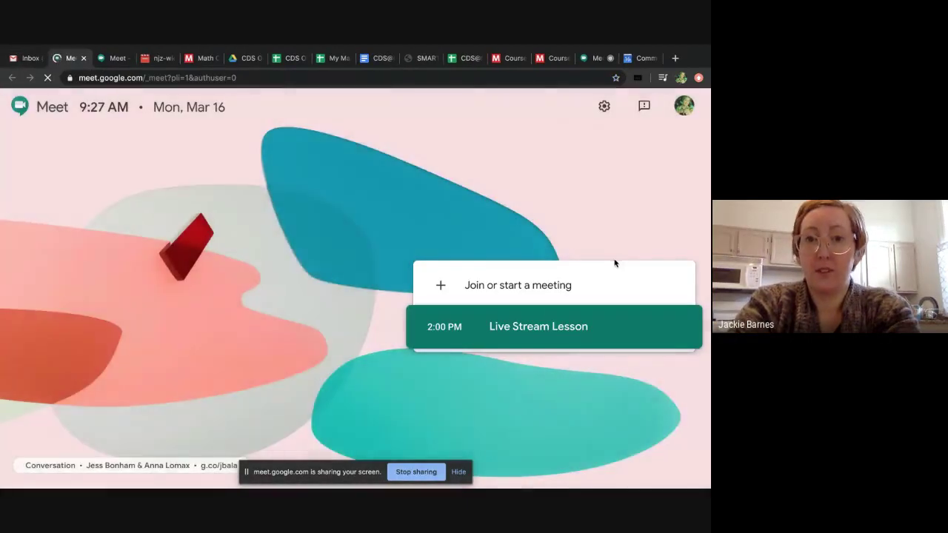
- Start a meeting with the teacher's title and surname as its nickname, join it and dismiss the joining information
left_click(533, 289)
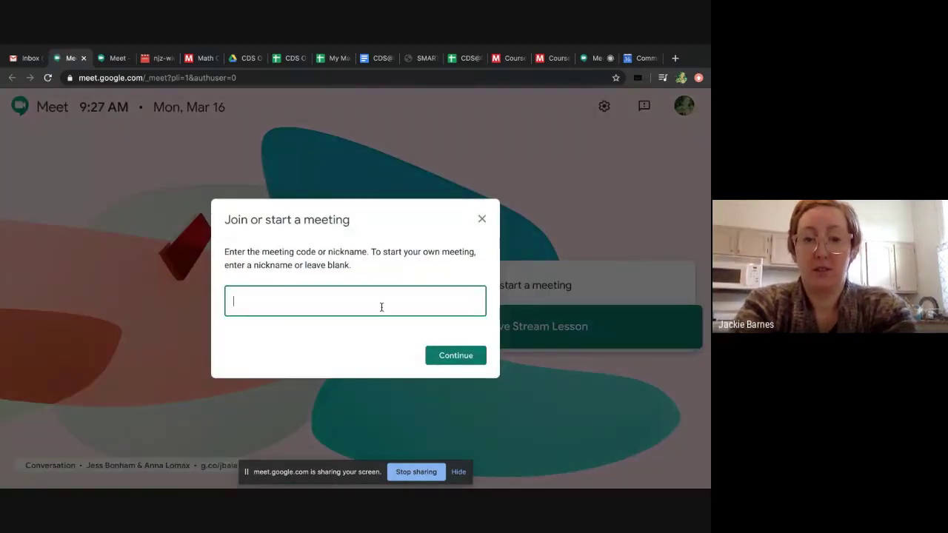
type("Dr Barnes")
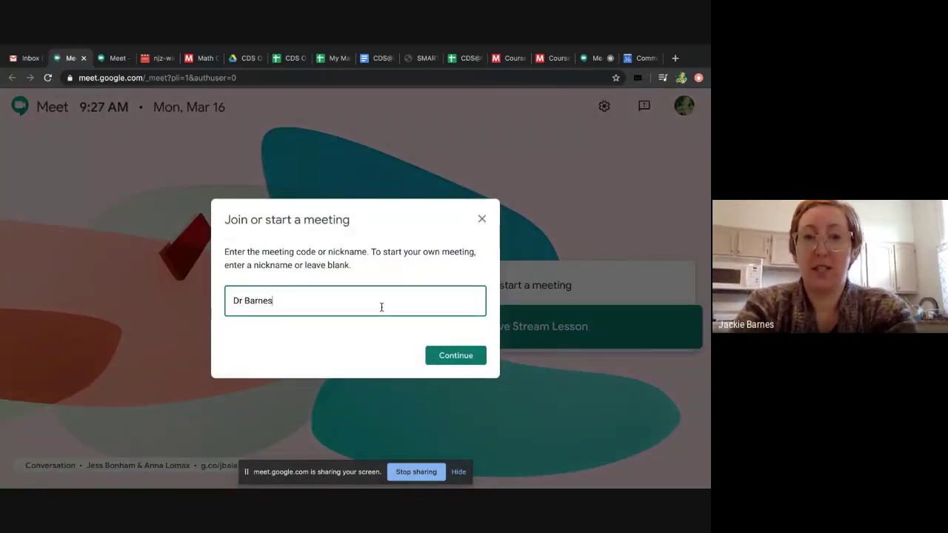
left_click(467, 359)
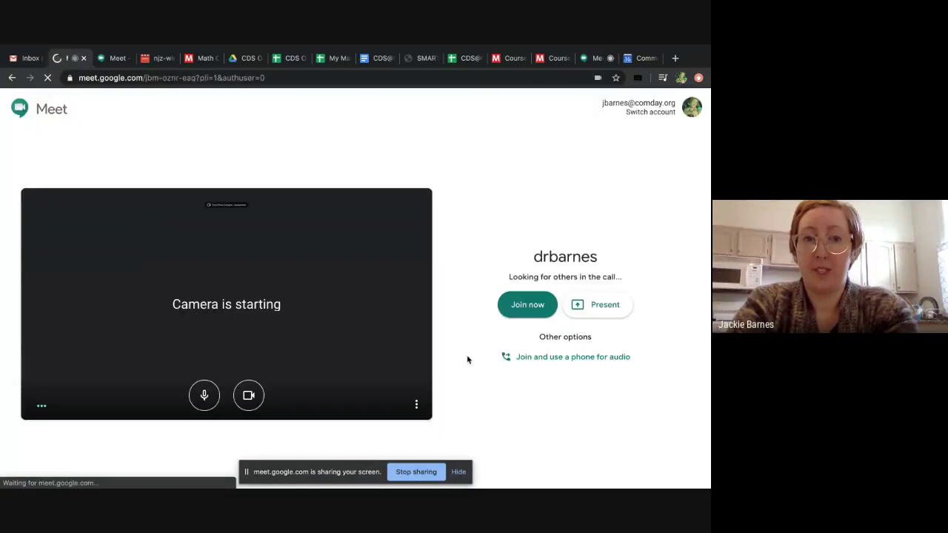
left_click(522, 314)
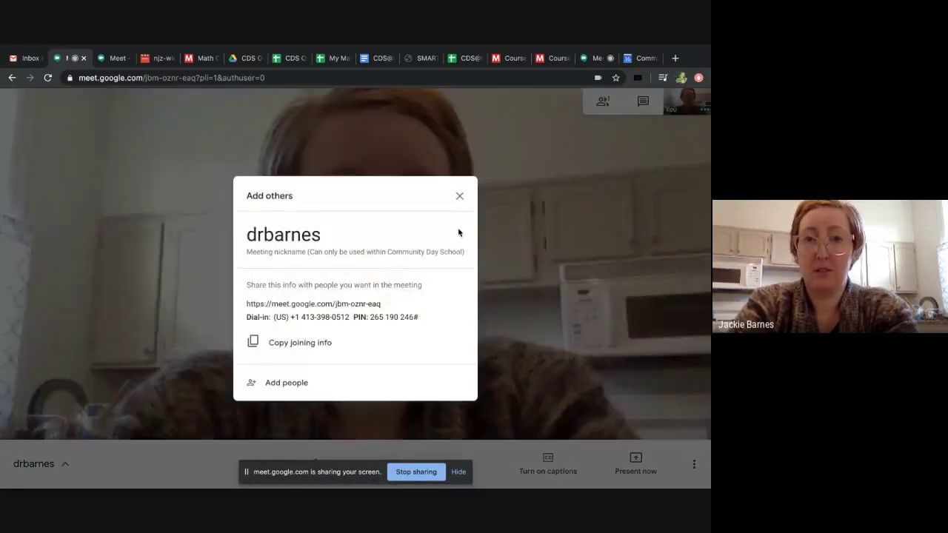
left_click(459, 196)
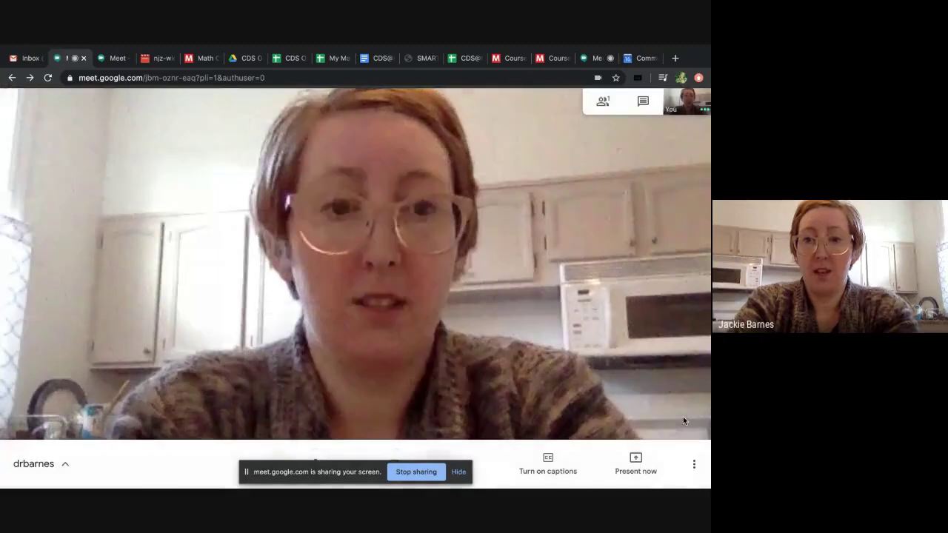
- Examine the meeting's options for recording and for presenting the entire screen or a window
left_click(698, 468)
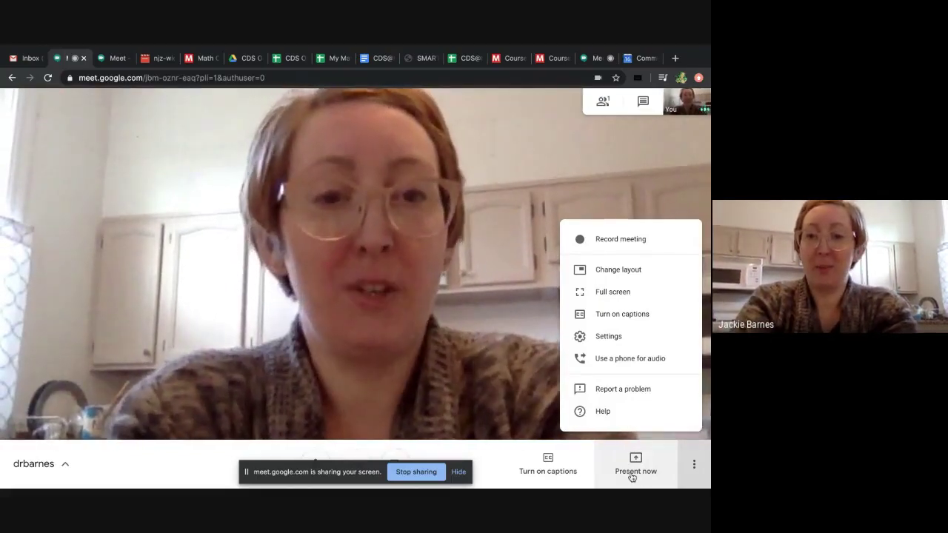
left_click(632, 477)
left_click(632, 478)
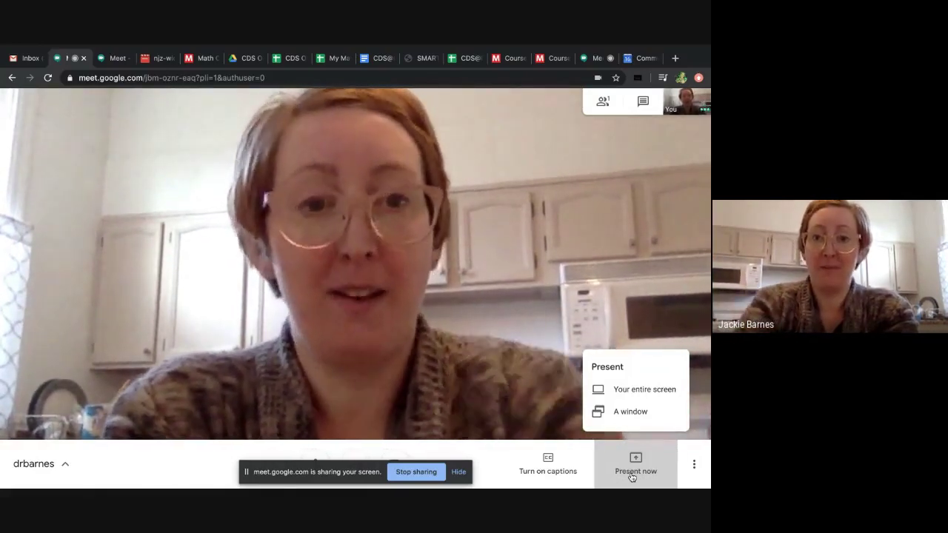
left_click(694, 475)
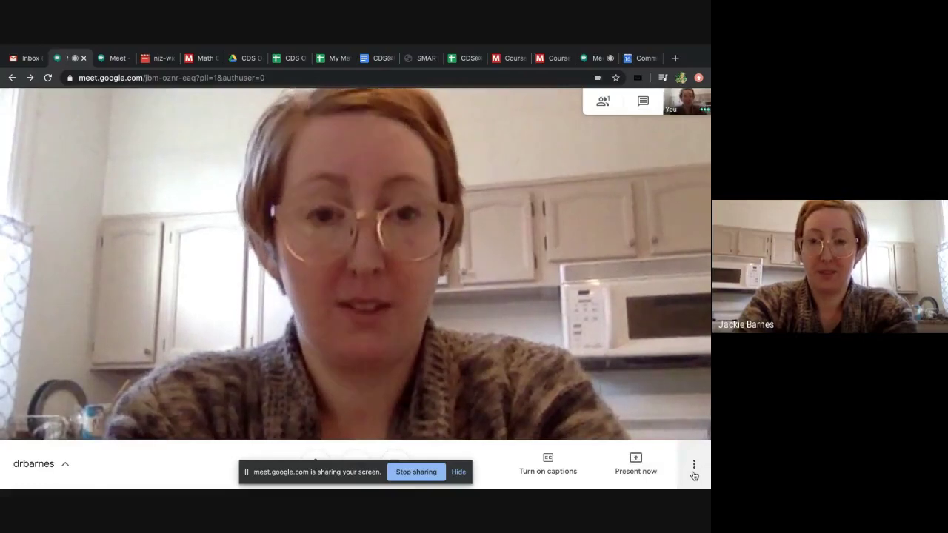
left_click(694, 470)
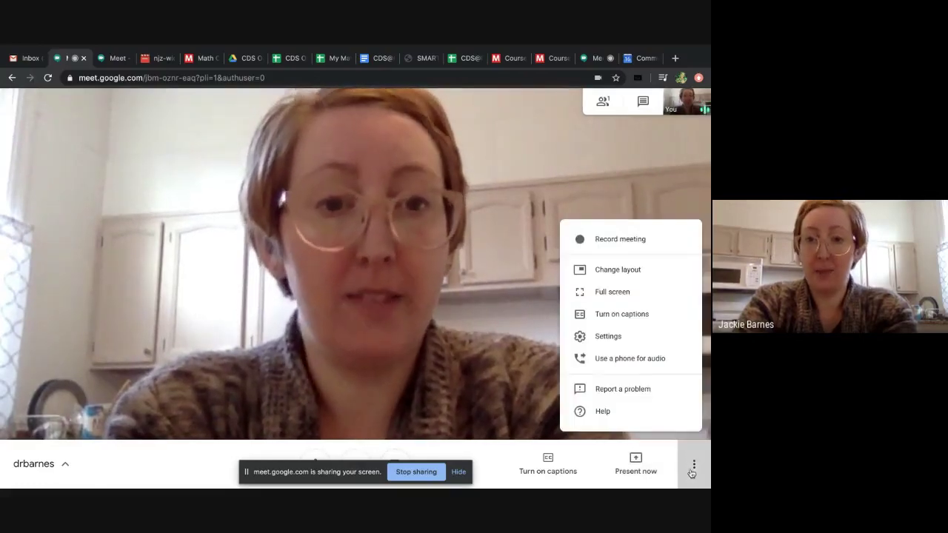
- Leave the meeting and close its browser tab
left_click(360, 455)
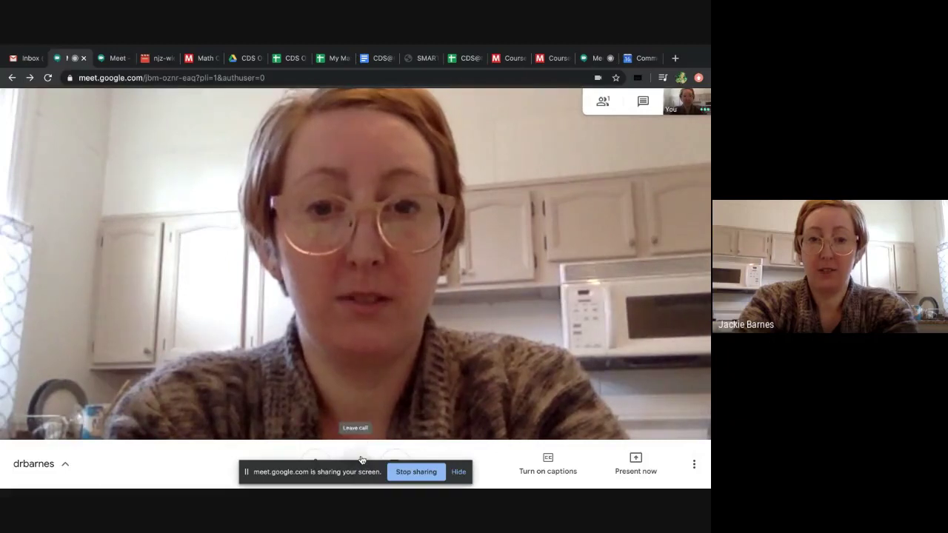
left_click(361, 447)
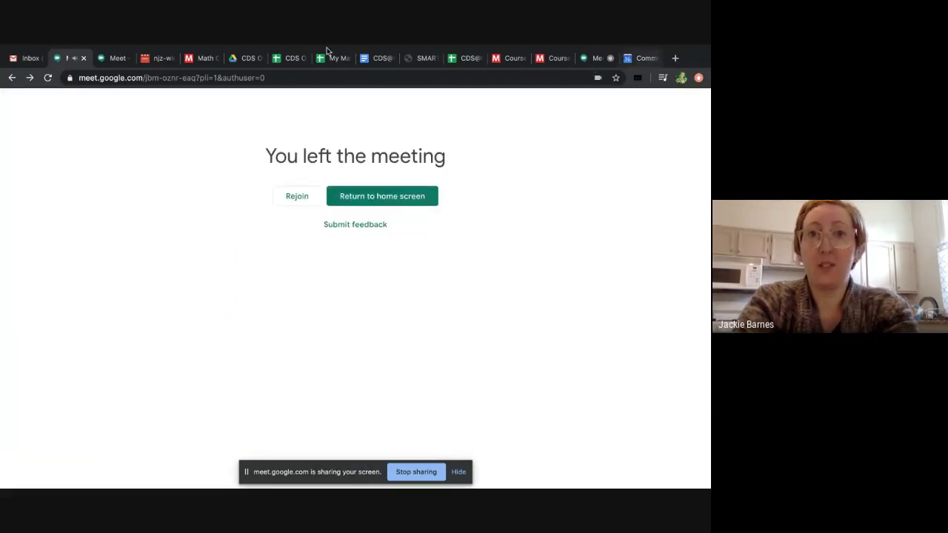
left_click(85, 59)
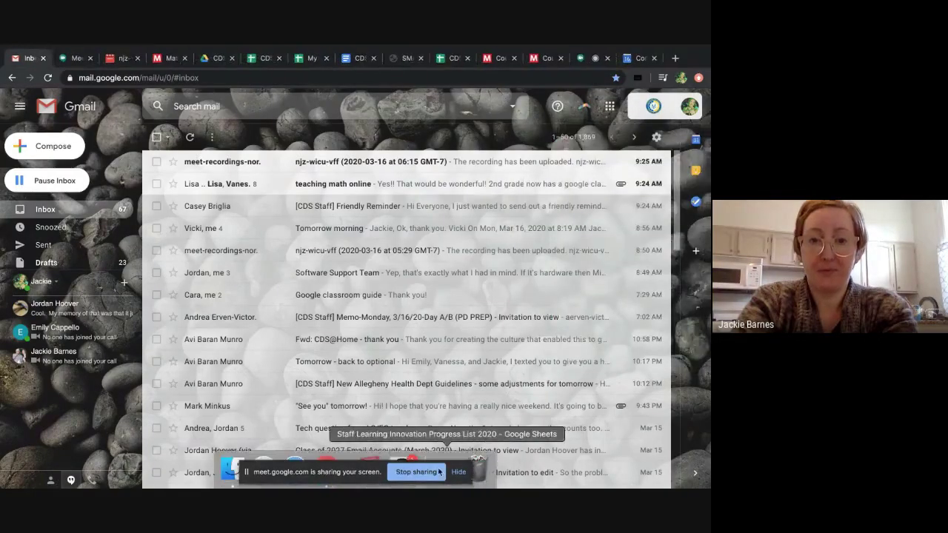
- Hide the screen-sharing notice and open QuickTime Player from the Other folder in Launchpad
left_click(459, 473)
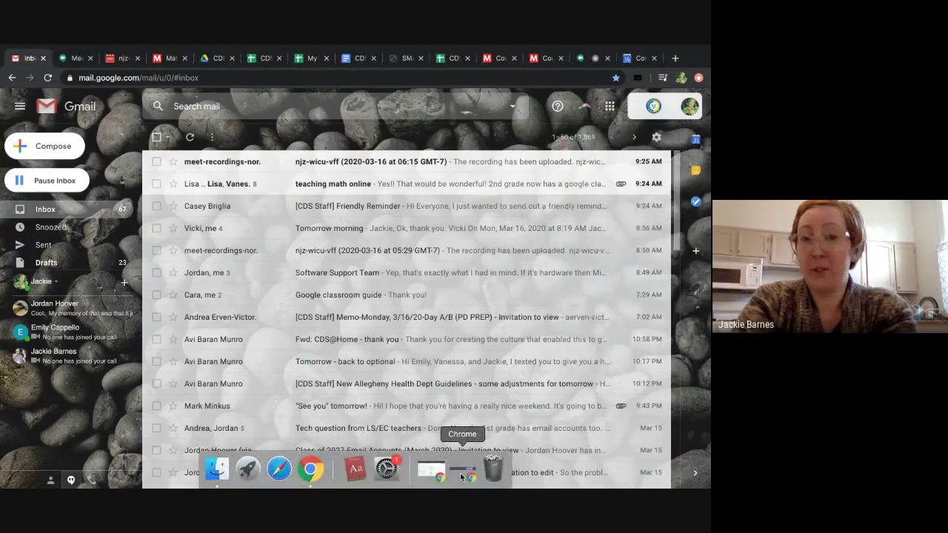
left_click(248, 469)
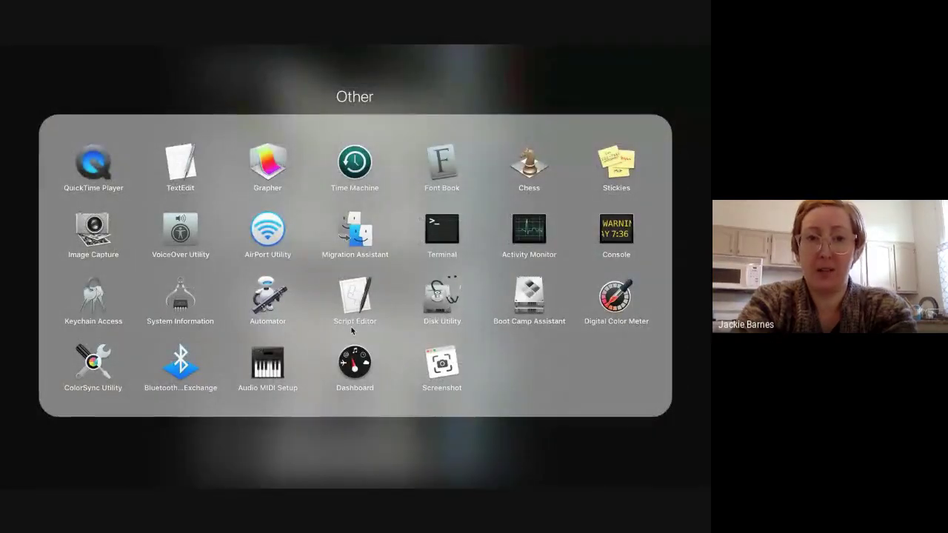
left_click(248, 467)
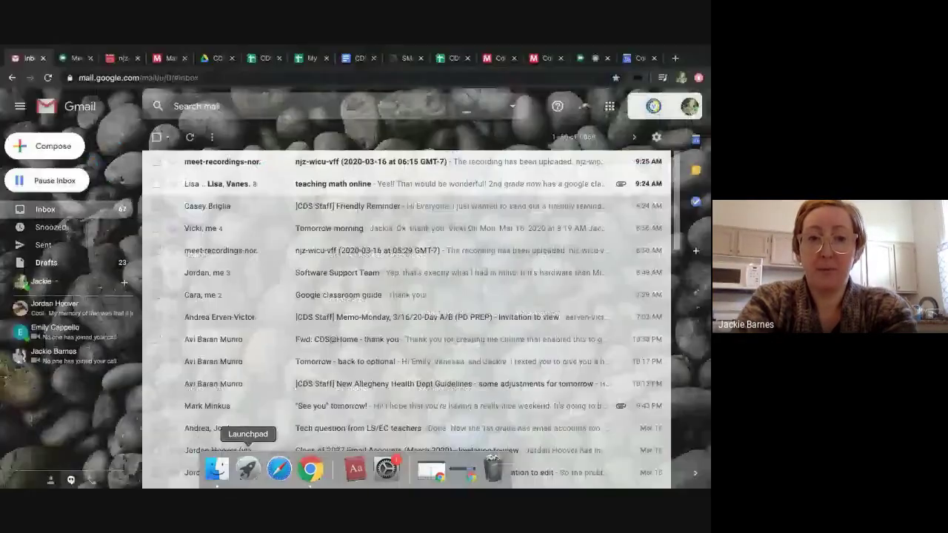
left_click(249, 474)
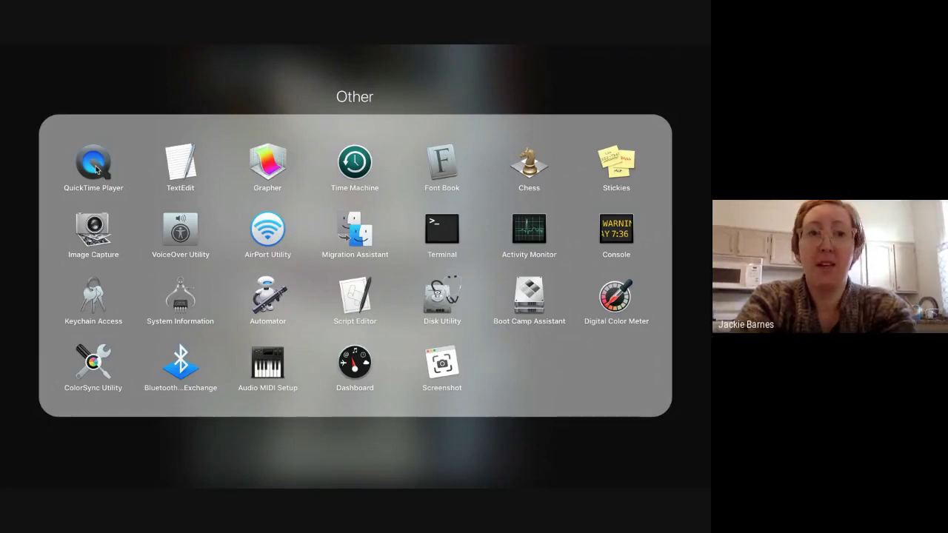
left_click(93, 164)
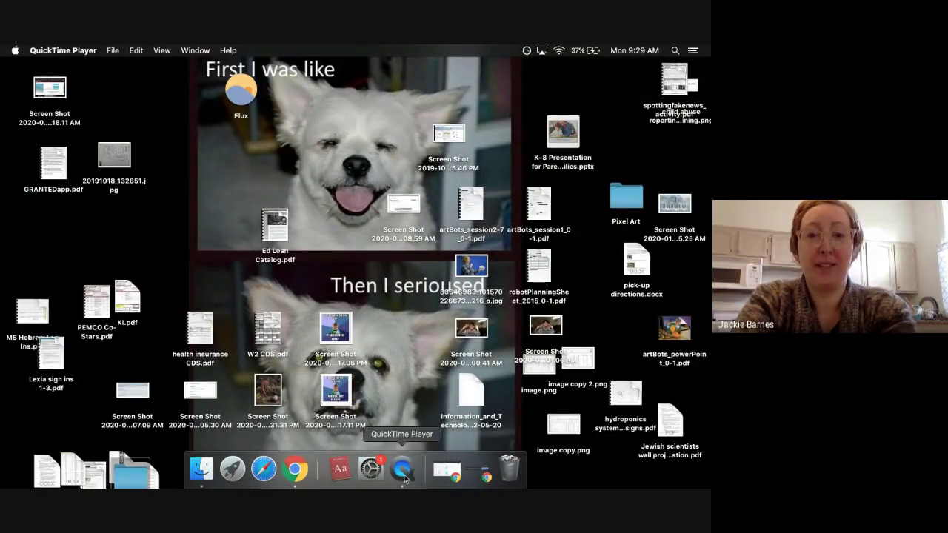
- Create a new screen recording in QuickTime Player
left_click(69, 49)
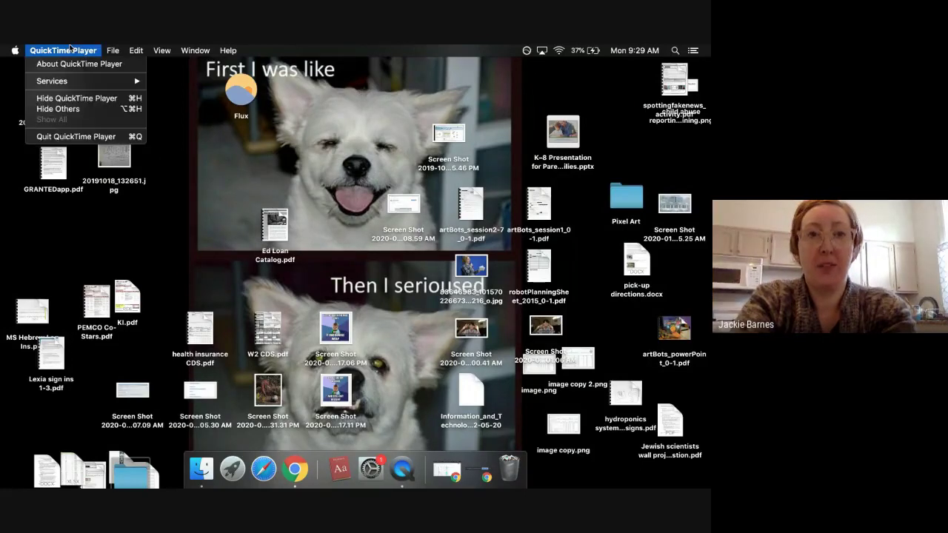
mouse_move(113, 49)
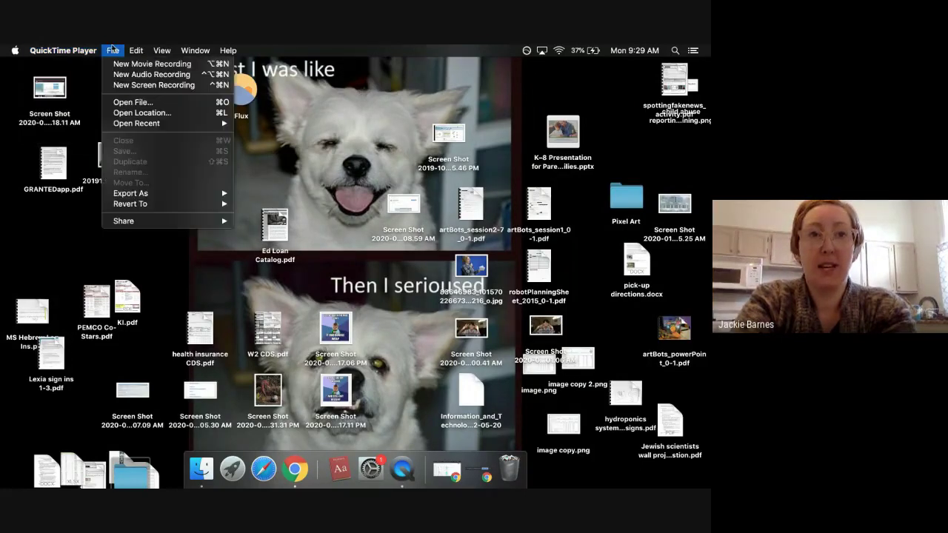
left_click(129, 86)
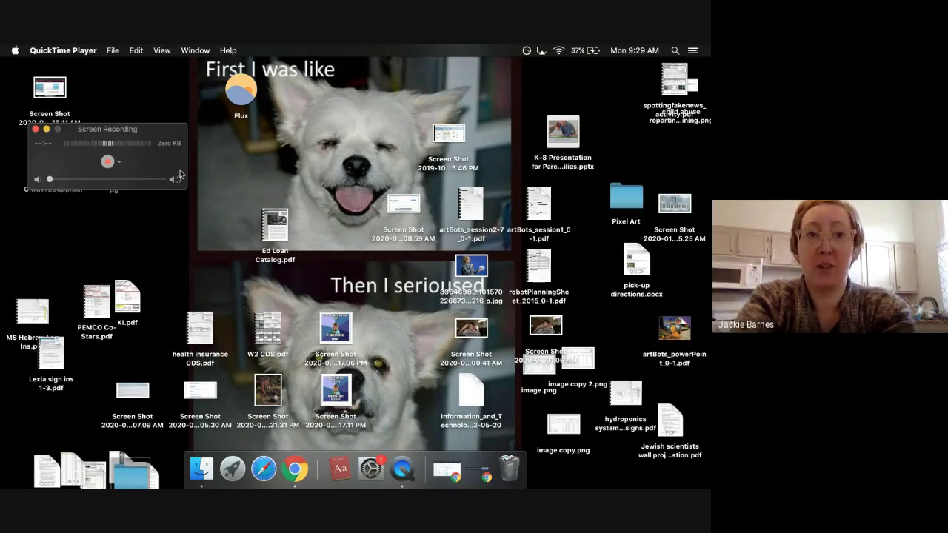
- Try the recording's volume slider, return it to minimum and choose to show mouse clicks in the recording
left_click(60, 180)
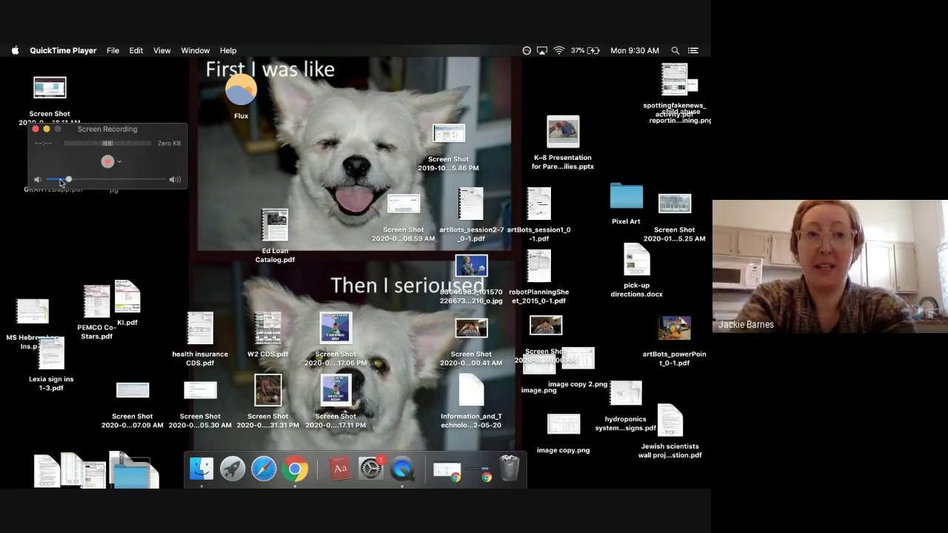
left_click_drag(60, 181, 49, 180)
left_click(119, 164)
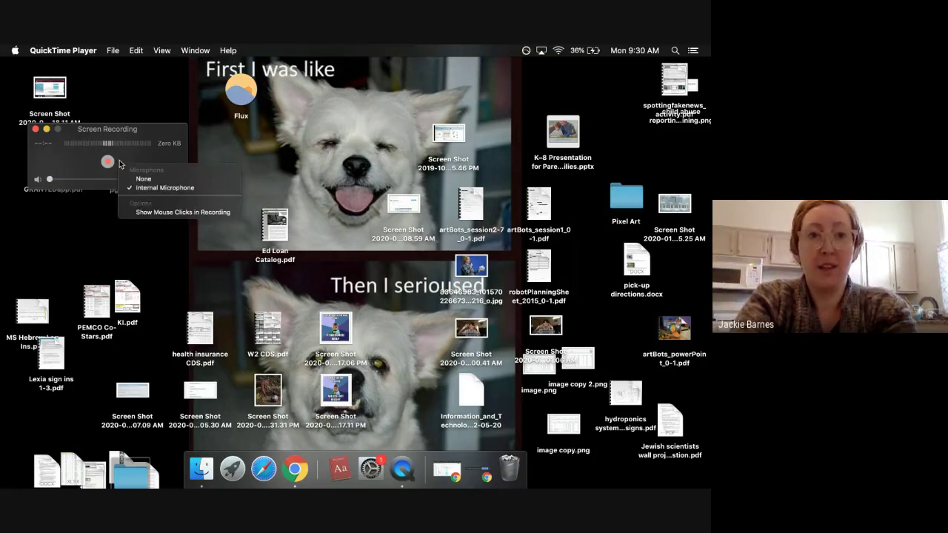
left_click(157, 213)
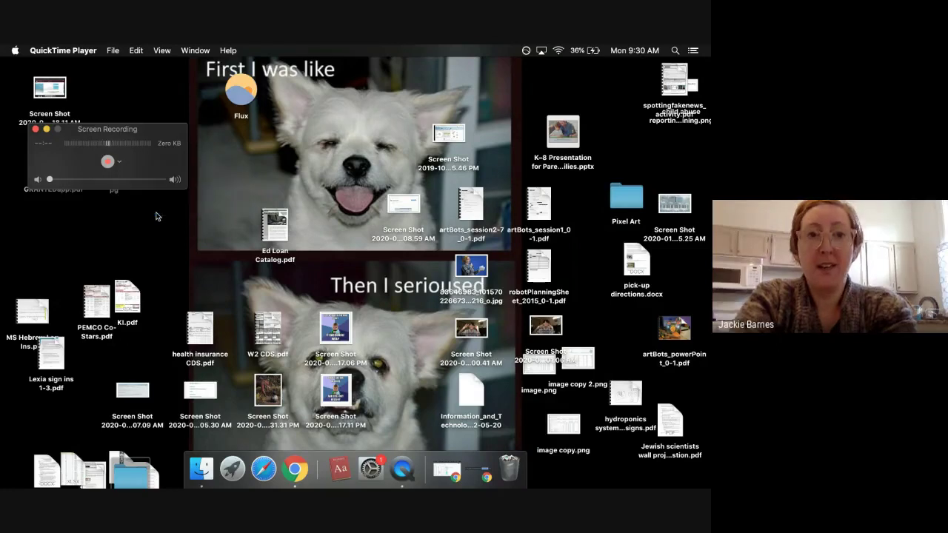
left_click(157, 216)
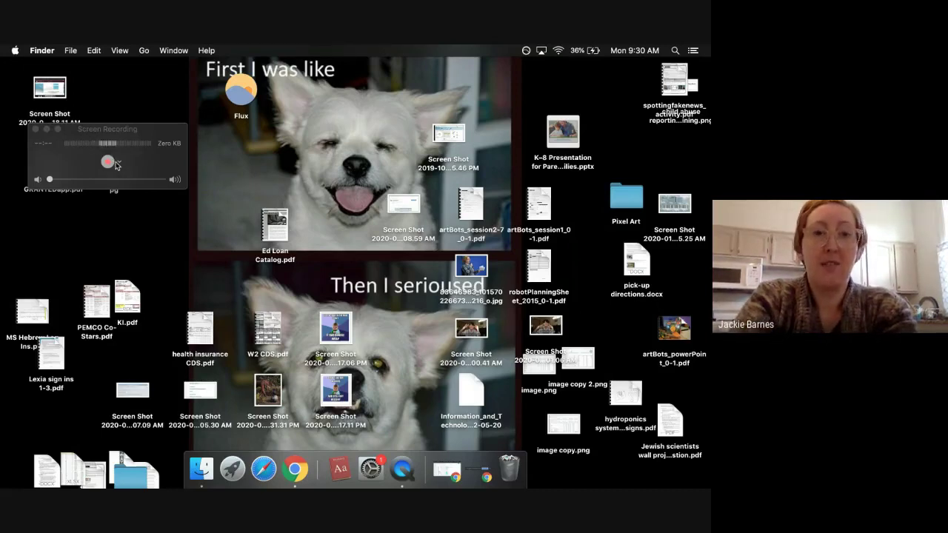
- Record the full screen for a few seconds and stop the recording
left_click(109, 164)
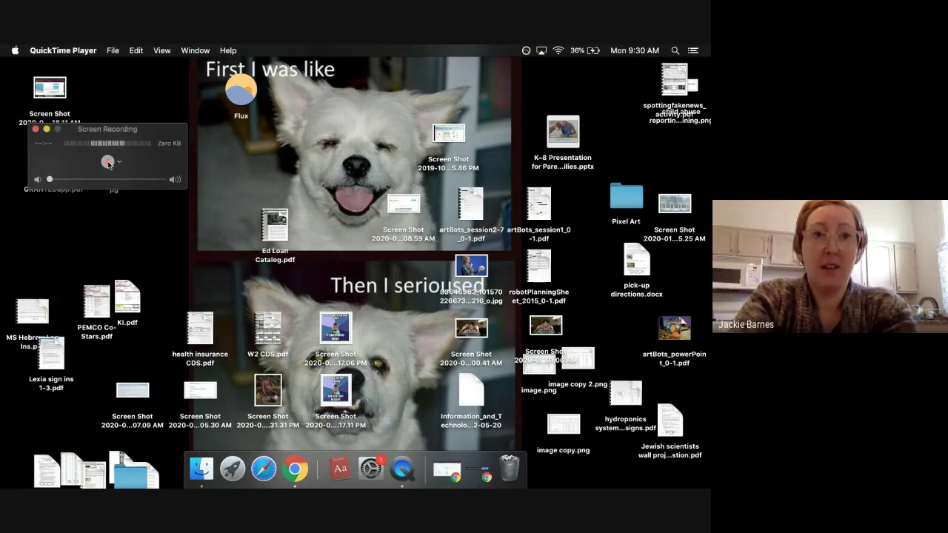
left_click(108, 162)
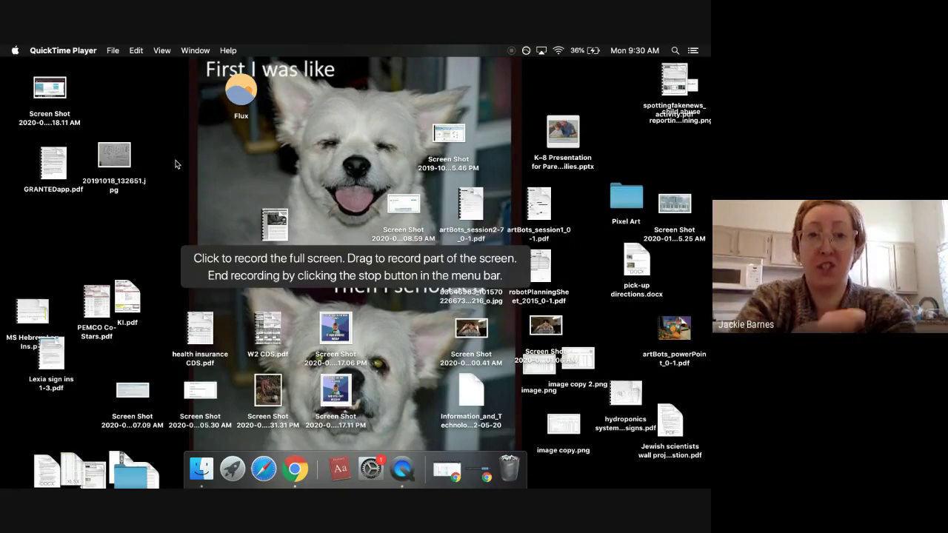
left_click(177, 163)
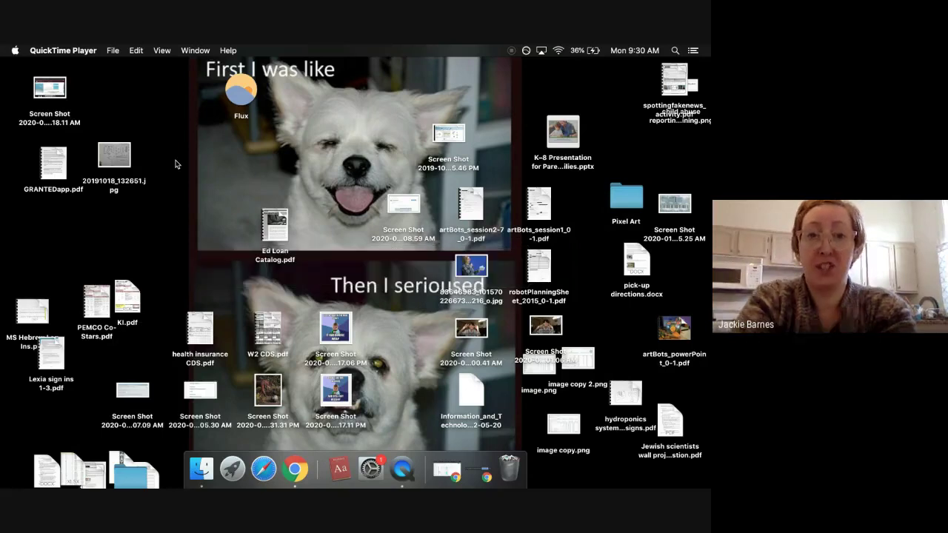
left_click(511, 50)
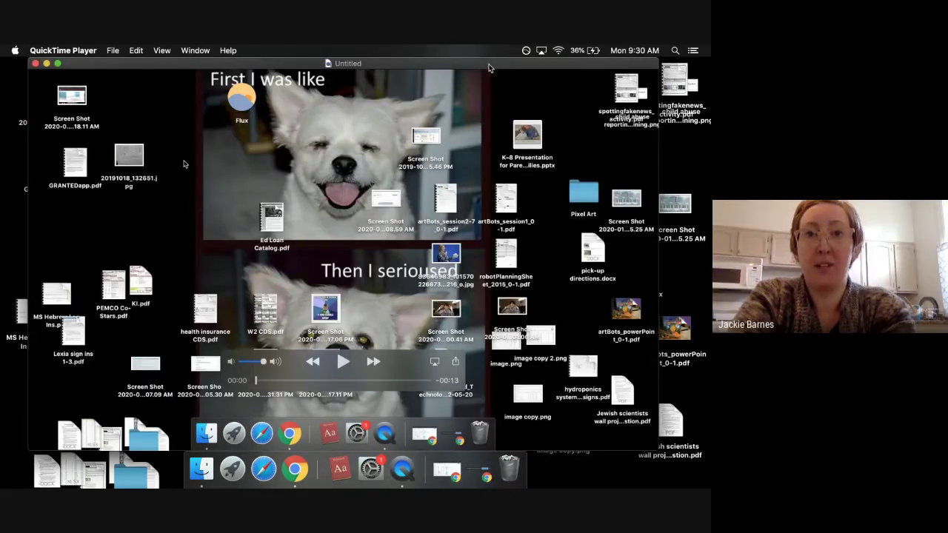
- Move and resize the window of the finished recording on the desktop
left_click_drag(489, 67, 467, 68)
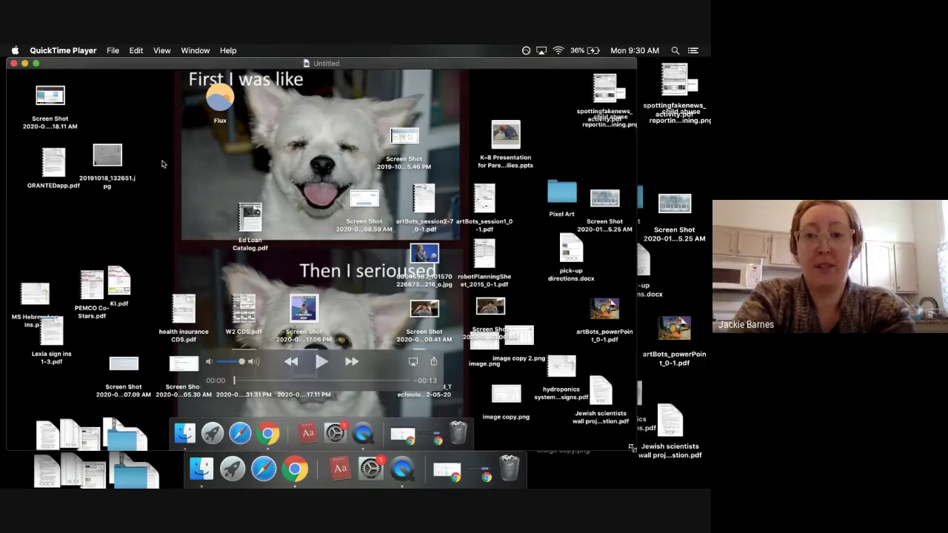
mouse_move(631, 448)
left_mouse_down()
mouse_move(463, 382)
mouse_move(634, 412)
mouse_move(427, 318)
mouse_move(635, 449)
left_mouse_up()
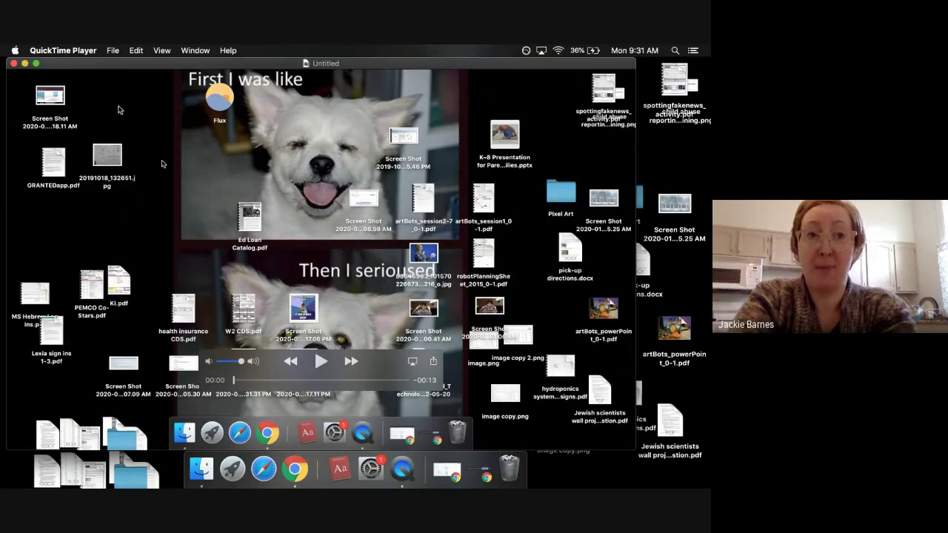
double_click(100, 64)
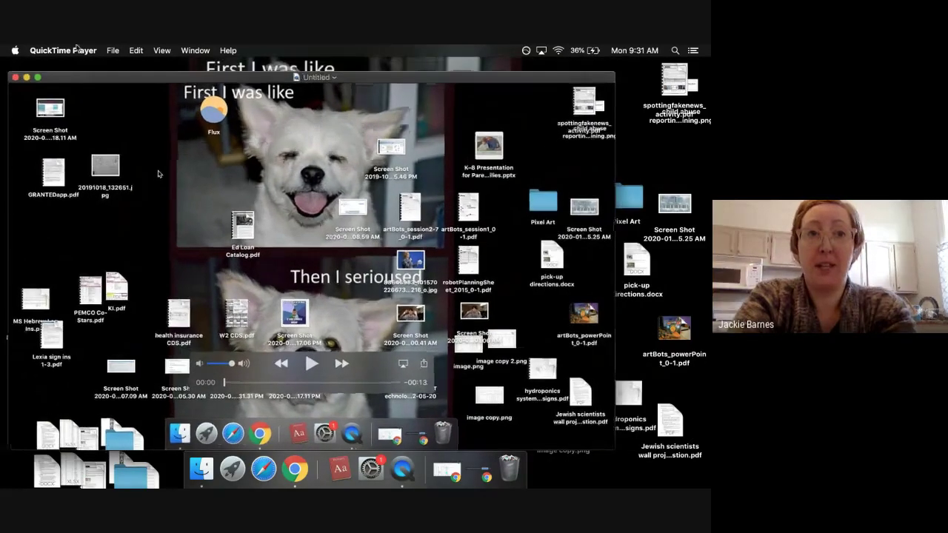
- Examine the options for saving and exporting the untitled recording
left_click(88, 50)
mouse_move(110, 49)
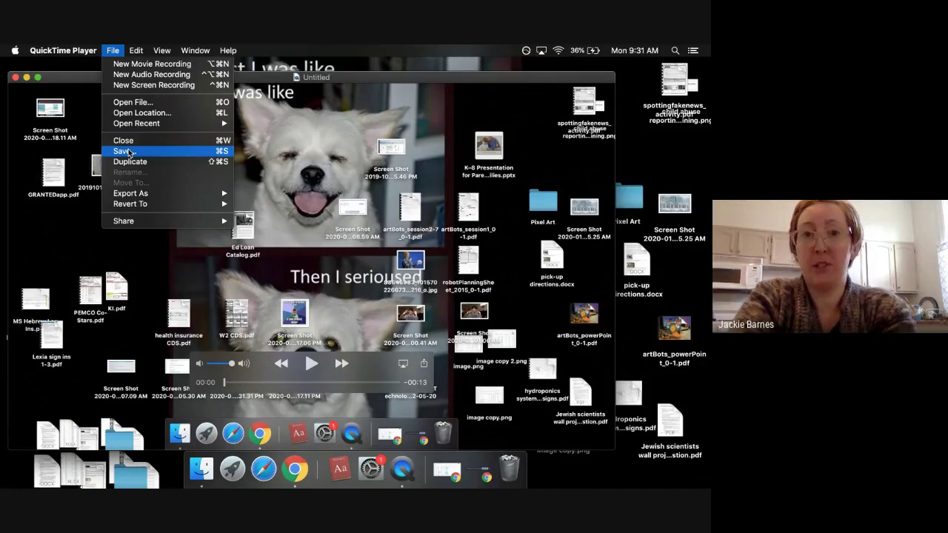
mouse_move(142, 196)
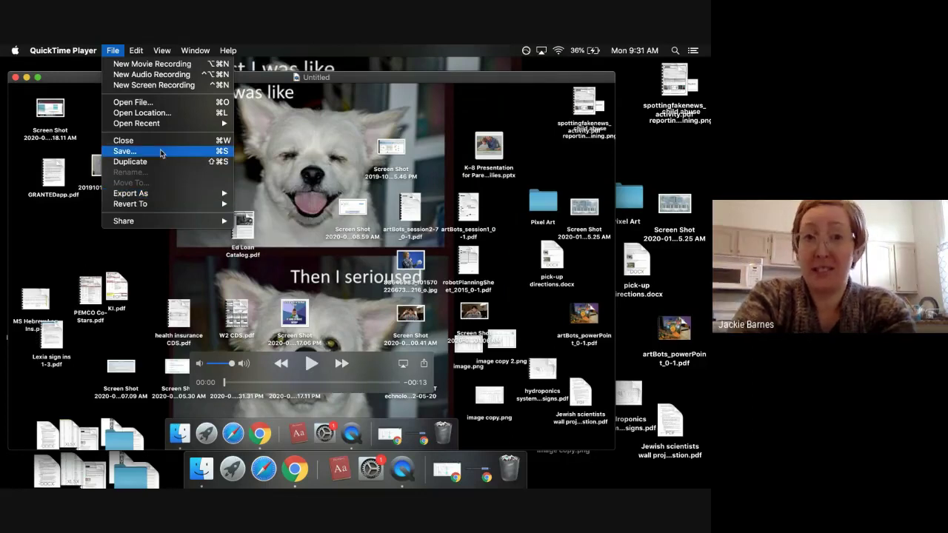
left_click(86, 80)
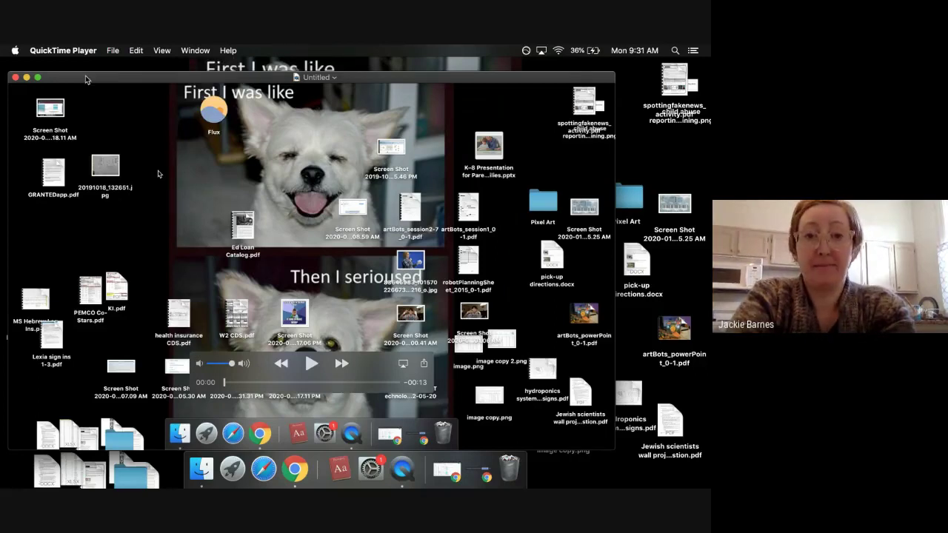
left_click(70, 68)
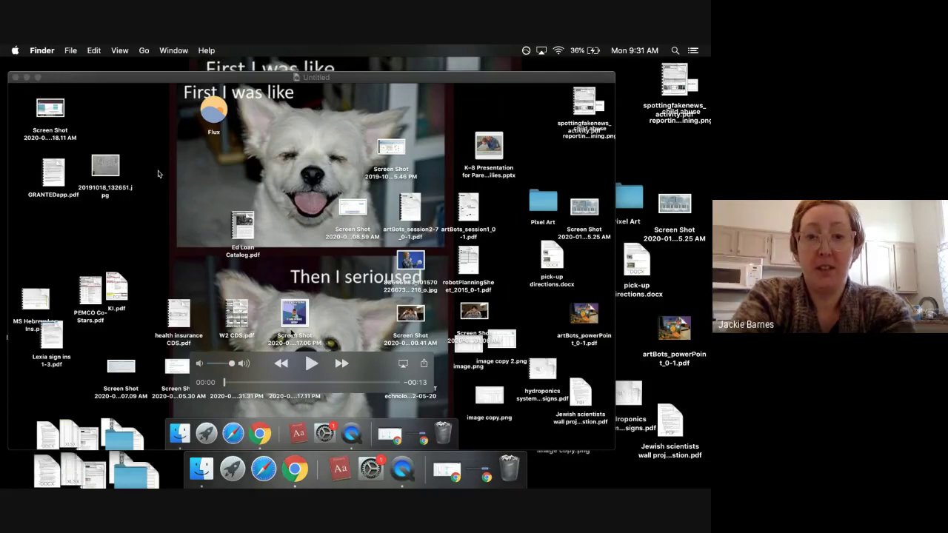
- Switch to Chrome and return to the ongoing Meet call that is presenting the screen
left_click(295, 470)
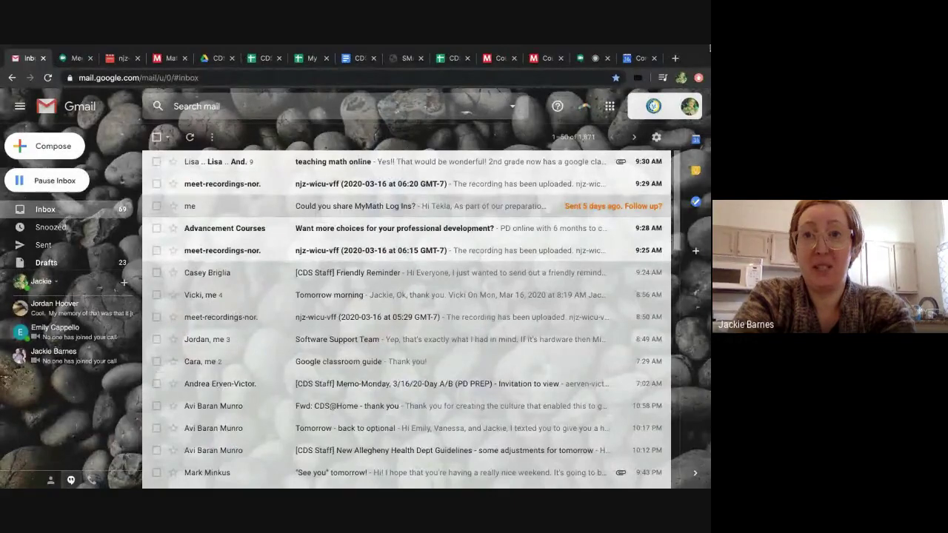
left_click(693, 51)
left_click(593, 49)
left_click(593, 50)
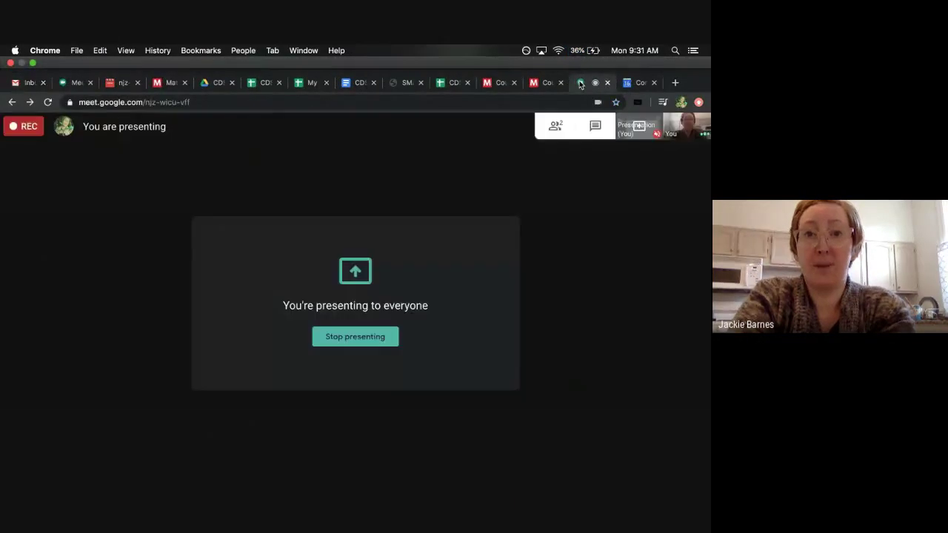